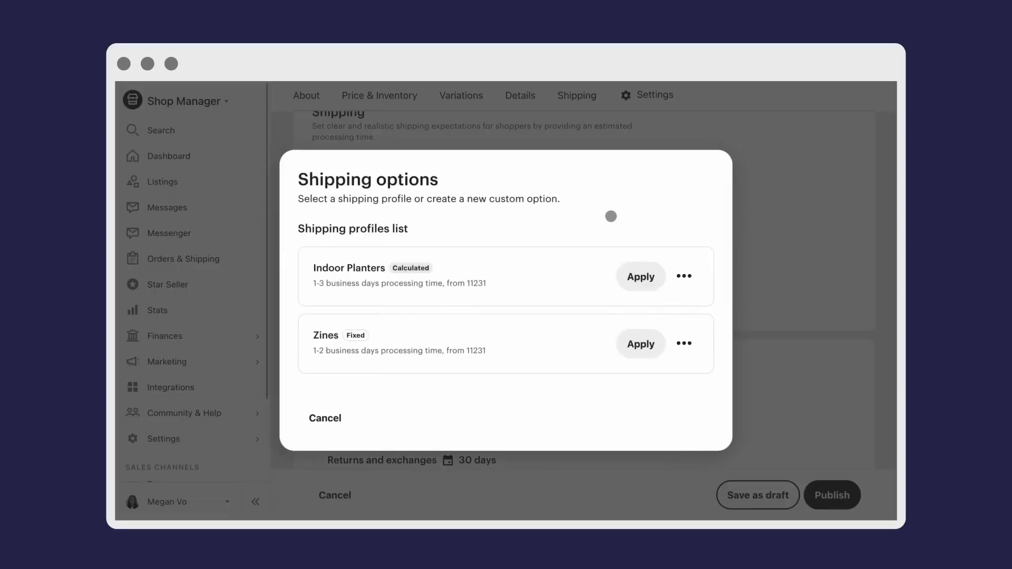
Step: Open the Indoor Planters shipping profile for editing and choose a processing time of 1-3 business days
{"action": "left_click", "coordinate": [682, 279]}
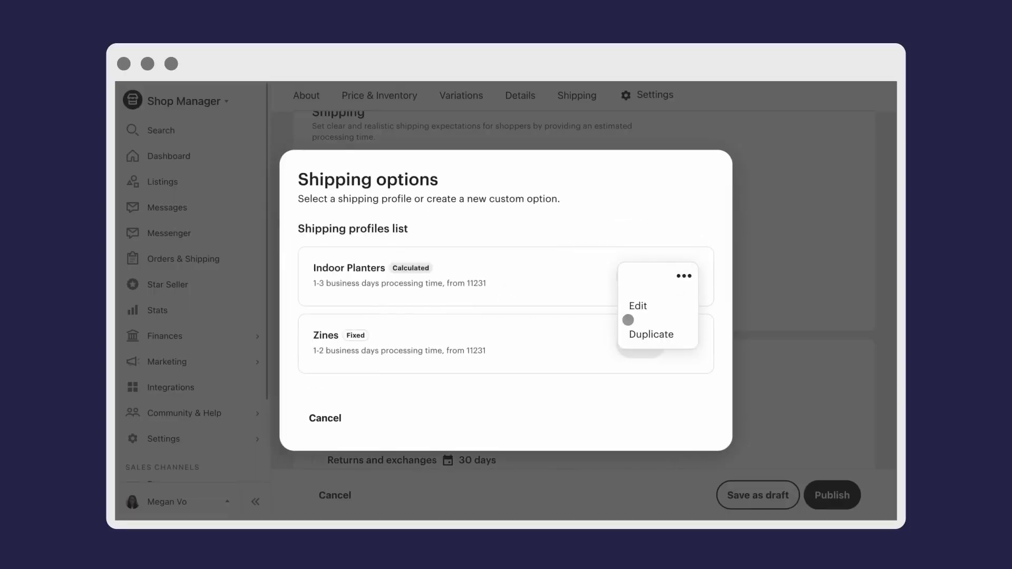
{"action": "left_click", "coordinate": [645, 305]}
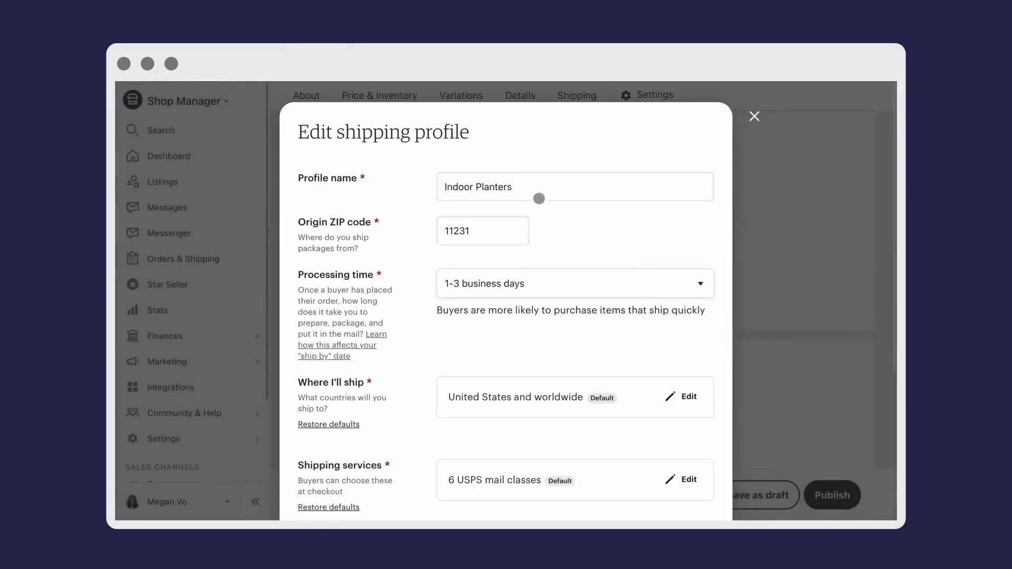
{"action": "left_click", "coordinate": [540, 186]}
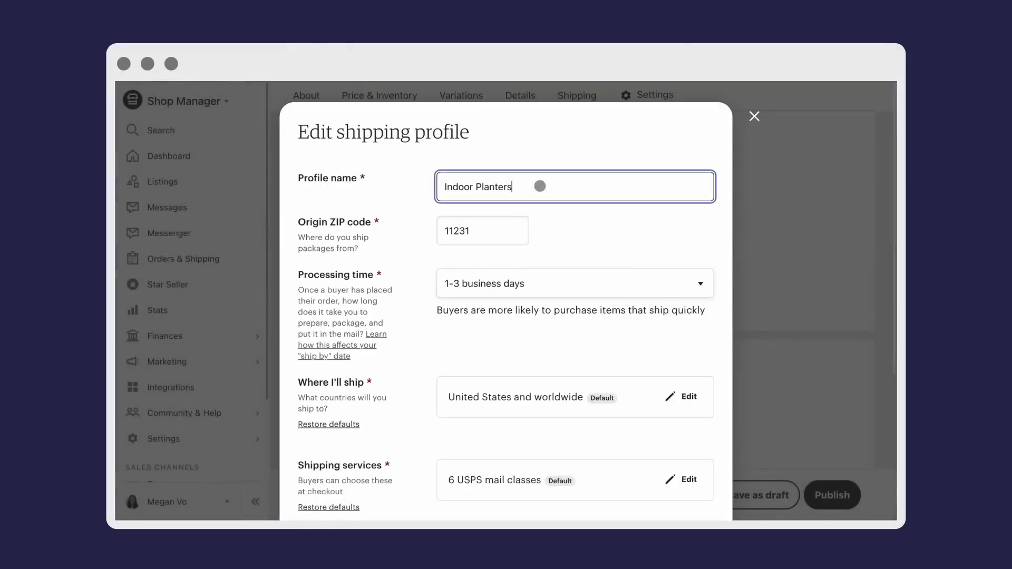
{"action": "scroll", "coordinate": [540, 187], "scroll_direction": "down", "scroll_amount": 1}
{"action": "scroll", "coordinate": [540, 188], "scroll_direction": "down", "scroll_amount": 1}
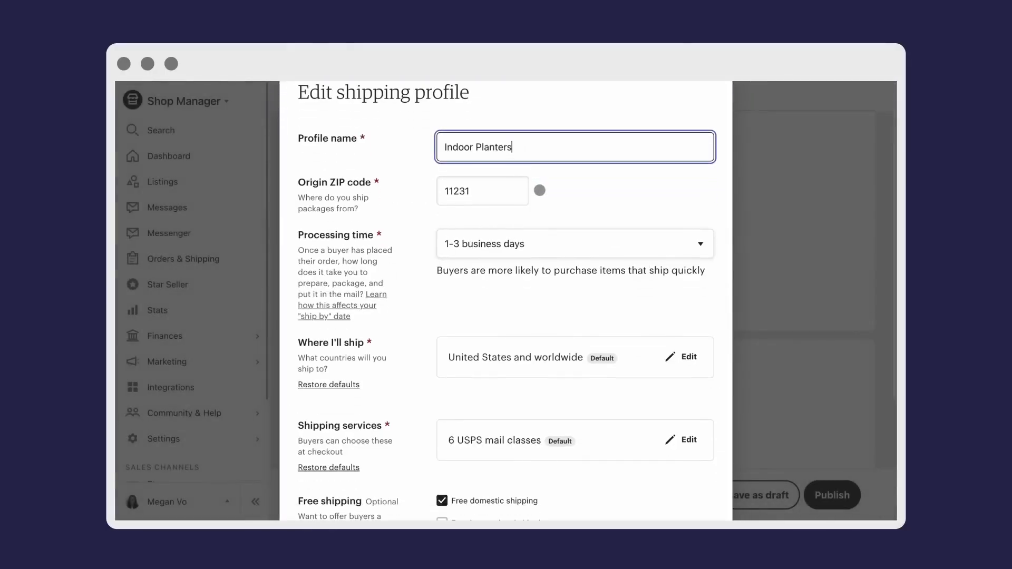
{"action": "left_click", "coordinate": [510, 193]}
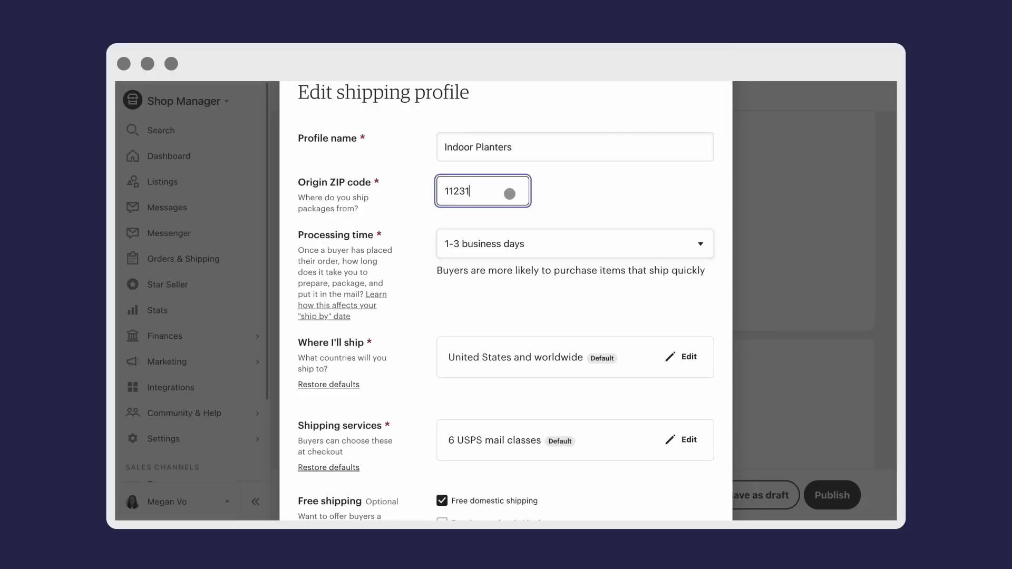
{"action": "left_click", "coordinate": [511, 247]}
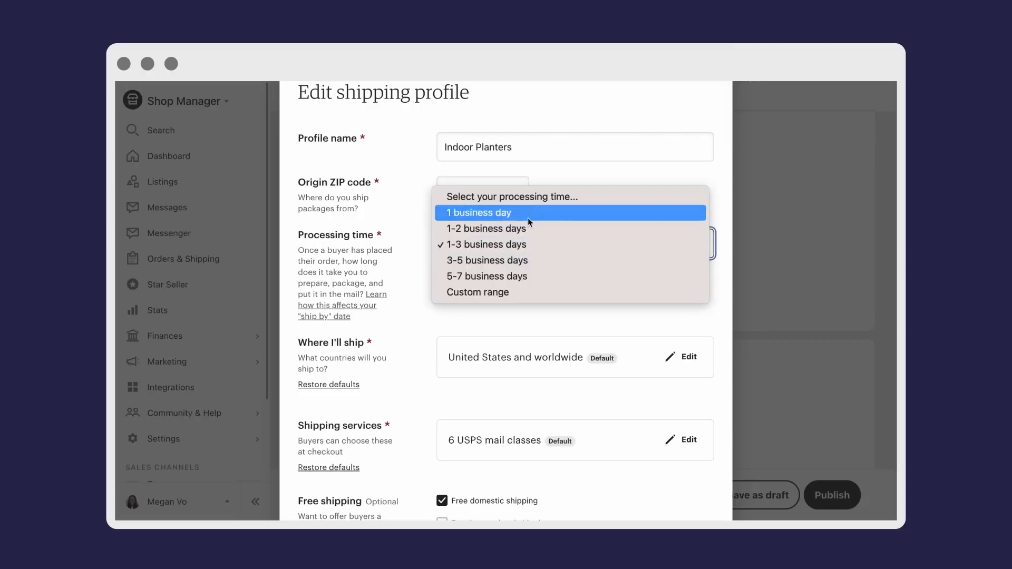
{"action": "left_click", "coordinate": [533, 246]}
Step: Expand the profile's shipping services and review the selected domestic and international mail classes
{"action": "scroll", "coordinate": [540, 249], "scroll_direction": "down", "scroll_amount": 5}
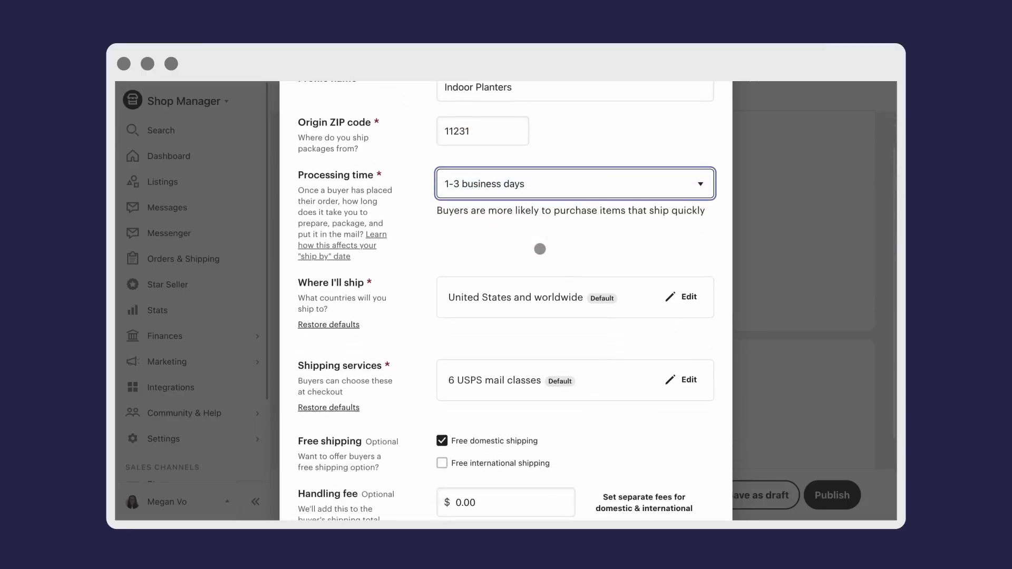
{"action": "scroll", "coordinate": [538, 269], "scroll_direction": "down", "scroll_amount": 2}
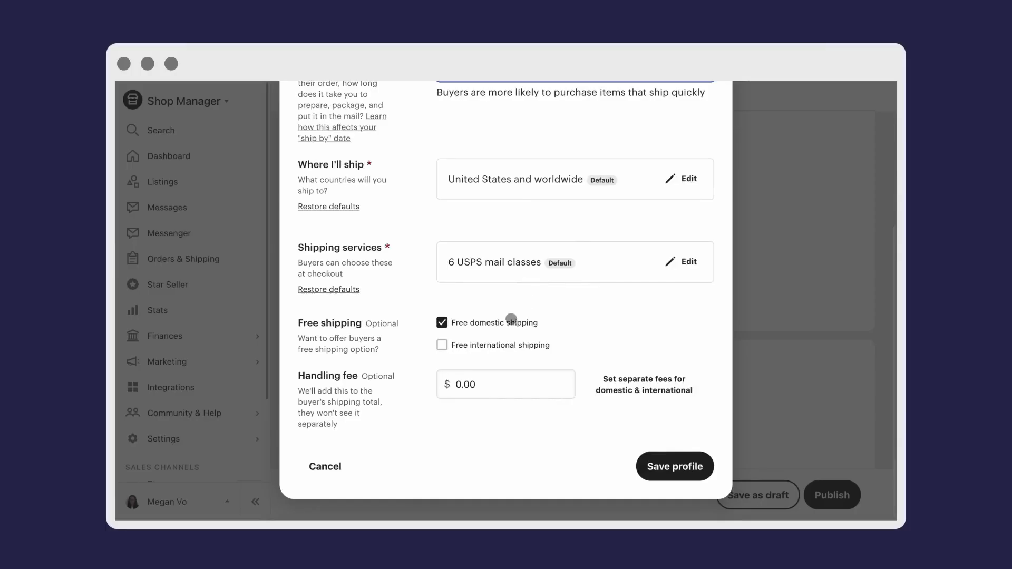
{"action": "left_click", "coordinate": [689, 262]}
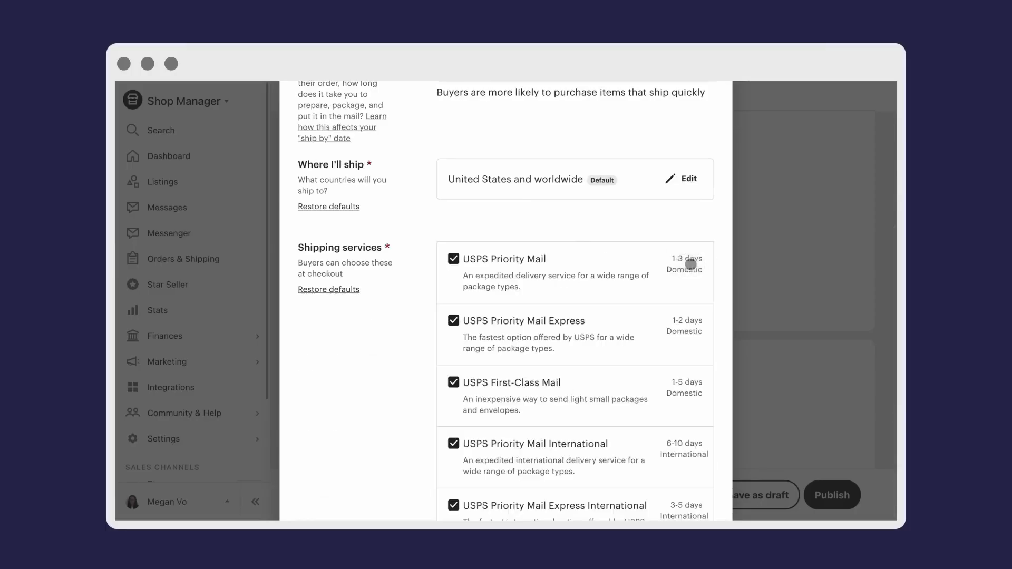
{"action": "scroll", "coordinate": [552, 263], "scroll_direction": "down", "scroll_amount": 3}
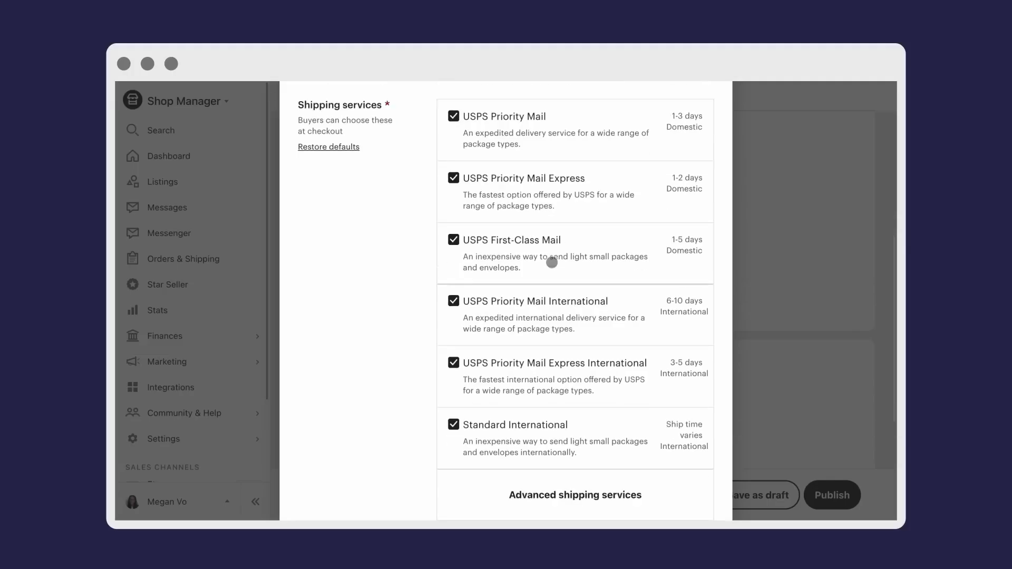
{"action": "scroll", "coordinate": [552, 262], "scroll_direction": "down", "scroll_amount": 1}
{"action": "scroll", "coordinate": [554, 258], "scroll_direction": "down", "scroll_amount": 3}
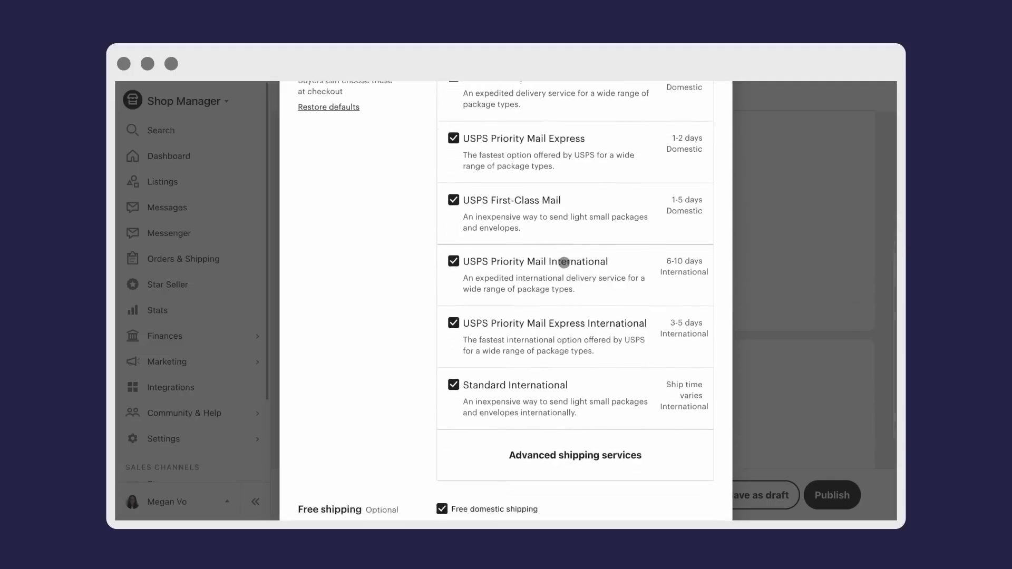
{"action": "scroll", "coordinate": [564, 263], "scroll_direction": "down", "scroll_amount": 3}
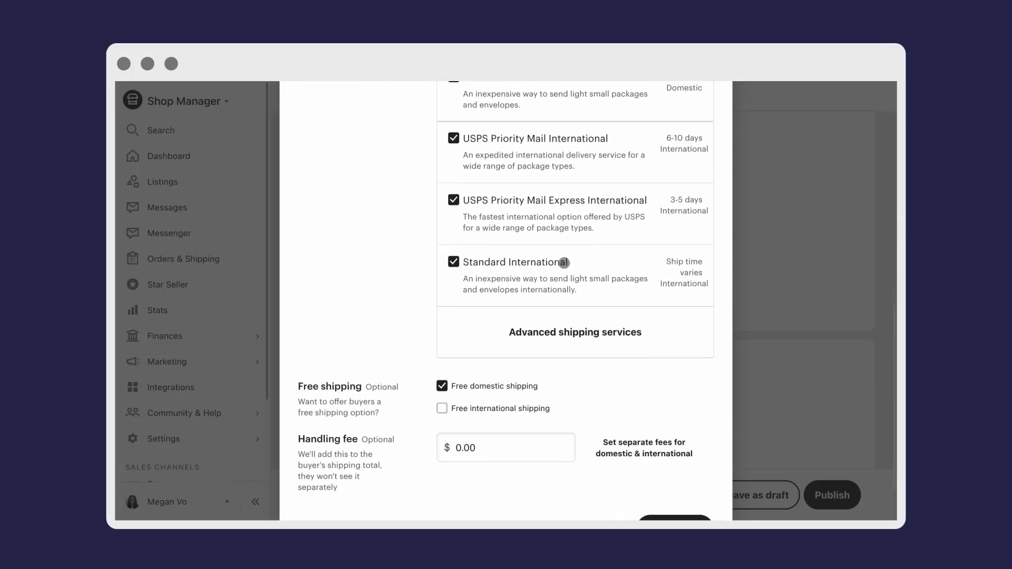
Step: Keep free domestic shipping enabled and save the Indoor Planters shipping profile
{"action": "left_click", "coordinate": [496, 322]}
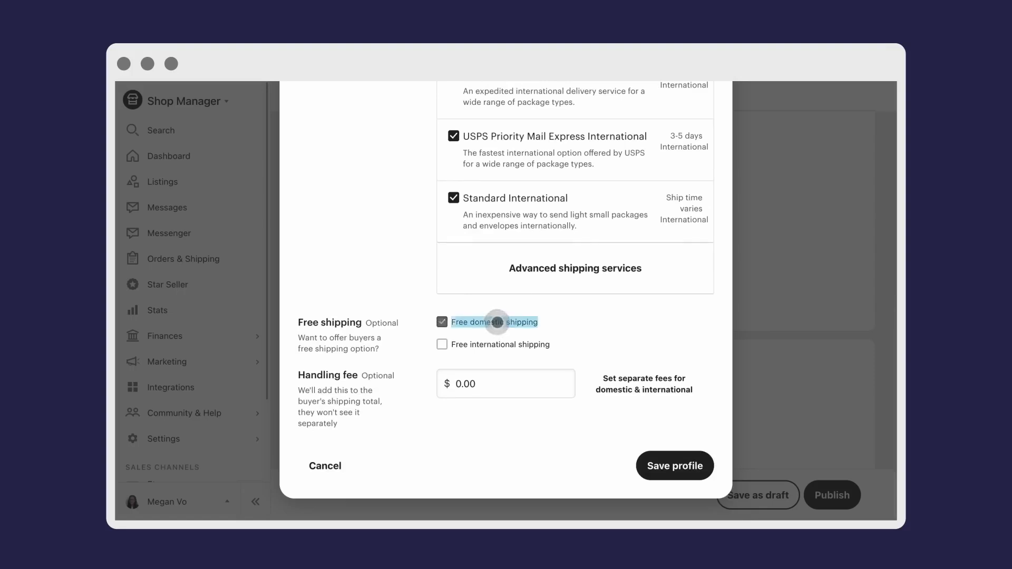
{"action": "left_click", "coordinate": [497, 322]}
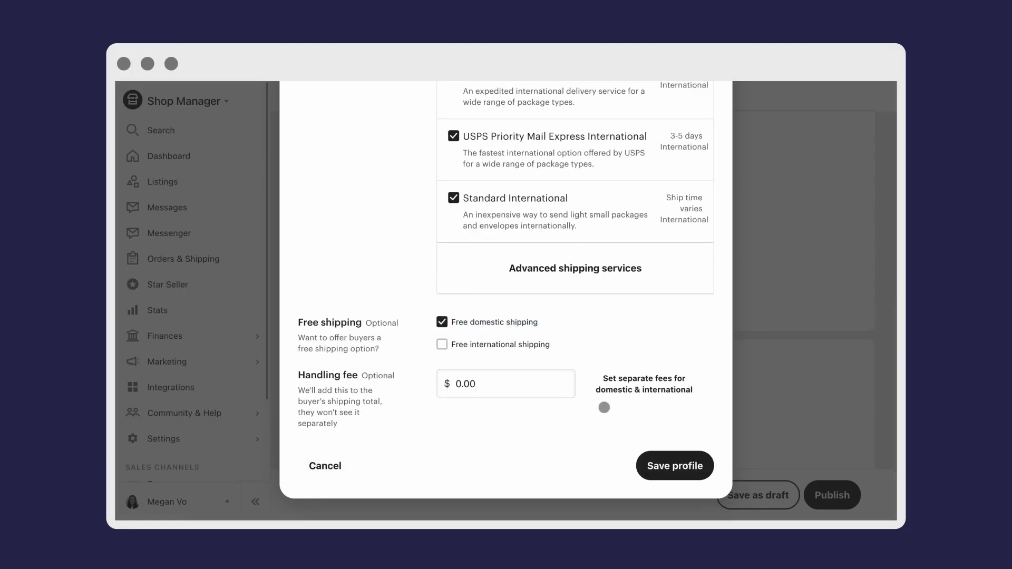
{"action": "left_click", "coordinate": [673, 466]}
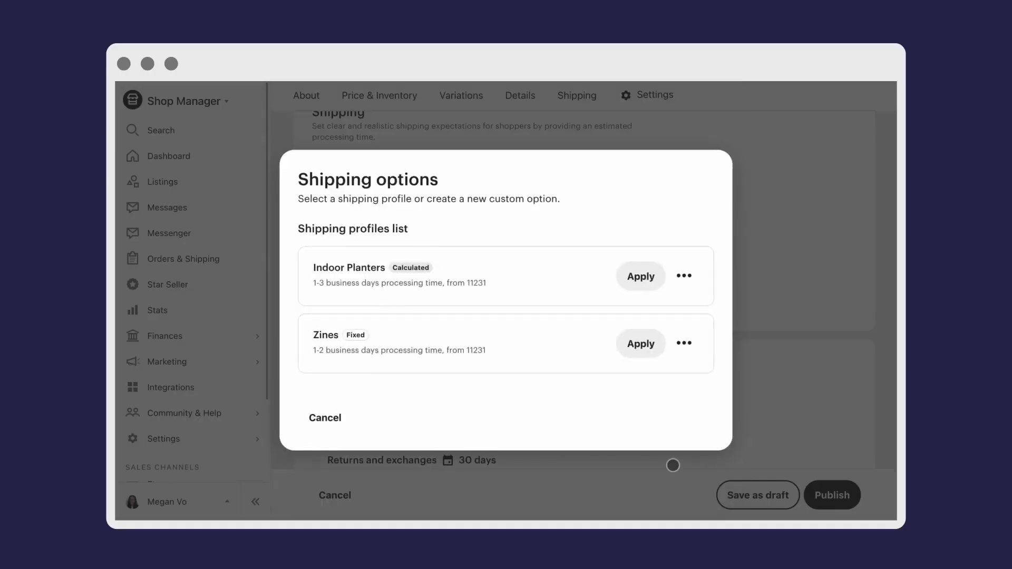
Step: Apply the Indoor Planters shipping profile to the listing and set the item weight to 3 lb
{"action": "left_click", "coordinate": [632, 275]}
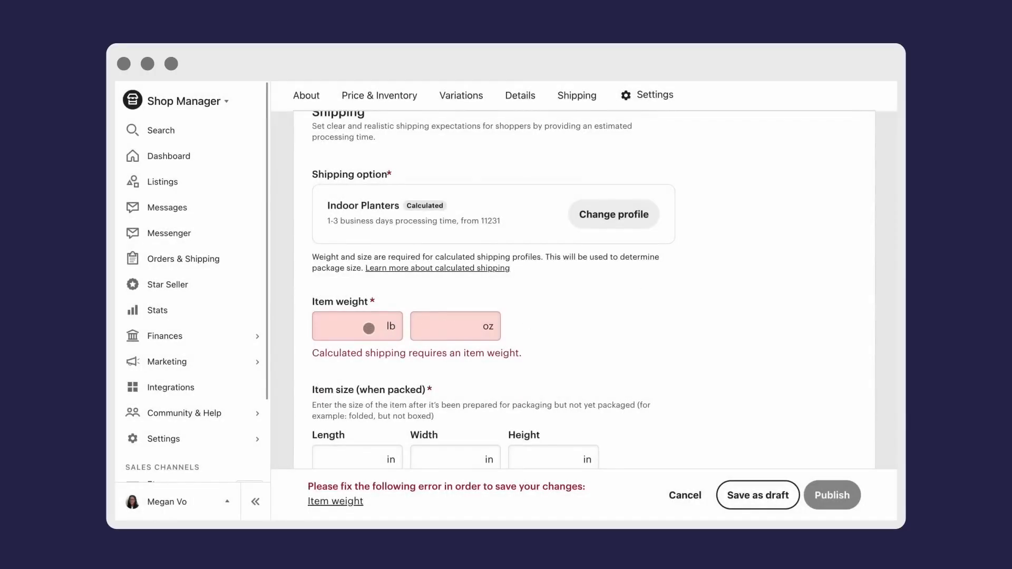
{"action": "left_click", "coordinate": [368, 328]}
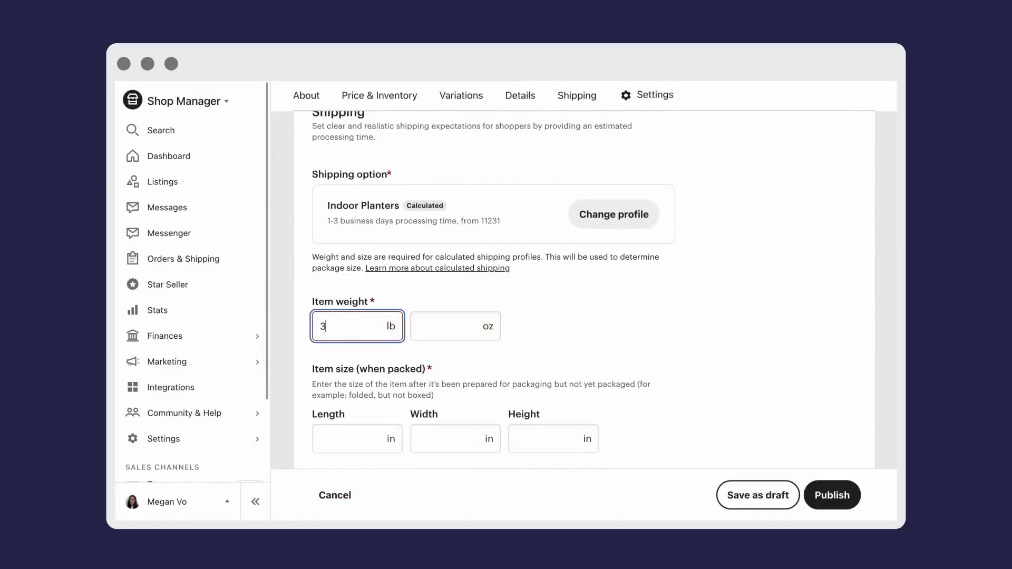
{"action": "scroll", "coordinate": [376, 318], "scroll_direction": "down", "scroll_amount": 1}
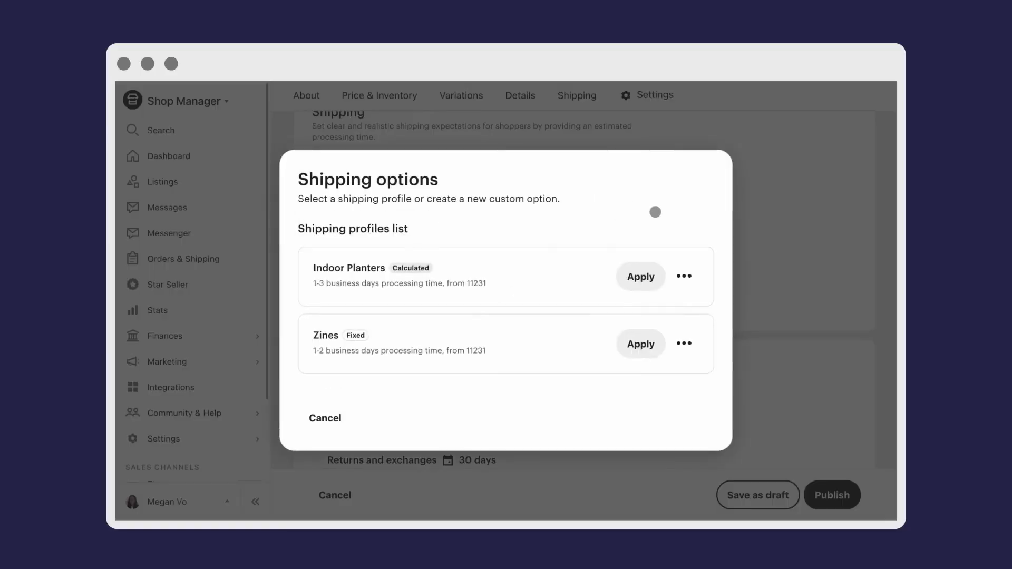
Step: Reopen the Indoor Planters shipping profile for editing and select 1-3 business days as the processing time
{"action": "left_click", "coordinate": [682, 277]}
{"action": "left_click", "coordinate": [644, 305]}
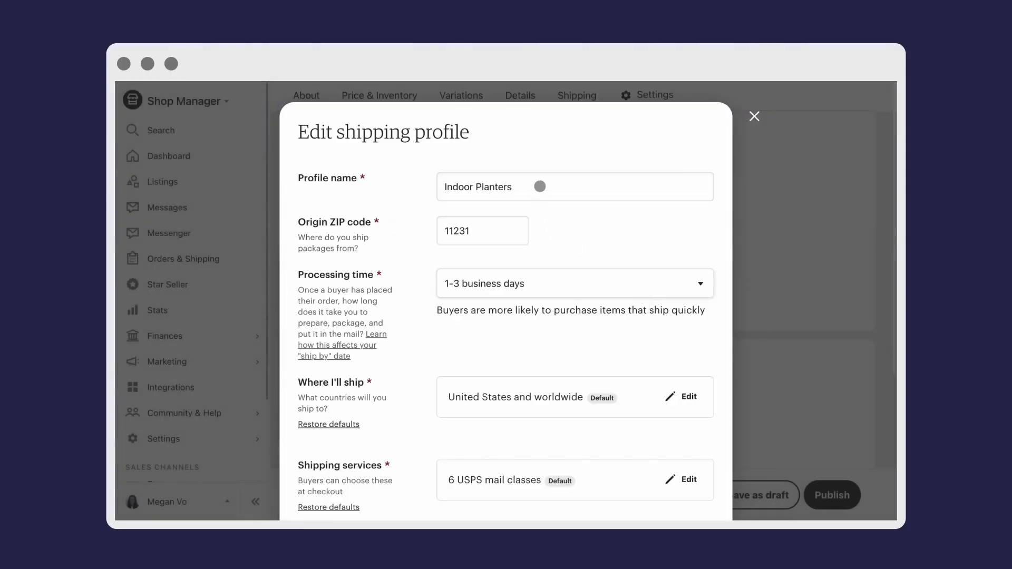
{"action": "left_click", "coordinate": [540, 186]}
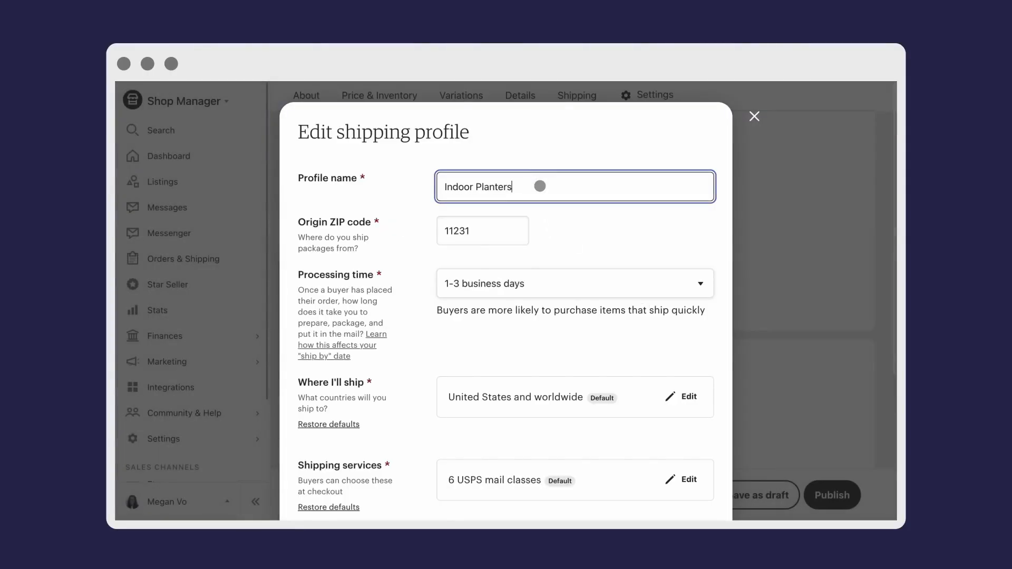
{"action": "scroll", "coordinate": [540, 187], "scroll_direction": "down", "scroll_amount": 1}
{"action": "scroll", "coordinate": [540, 189], "scroll_direction": "down", "scroll_amount": 1}
{"action": "left_click", "coordinate": [510, 193]}
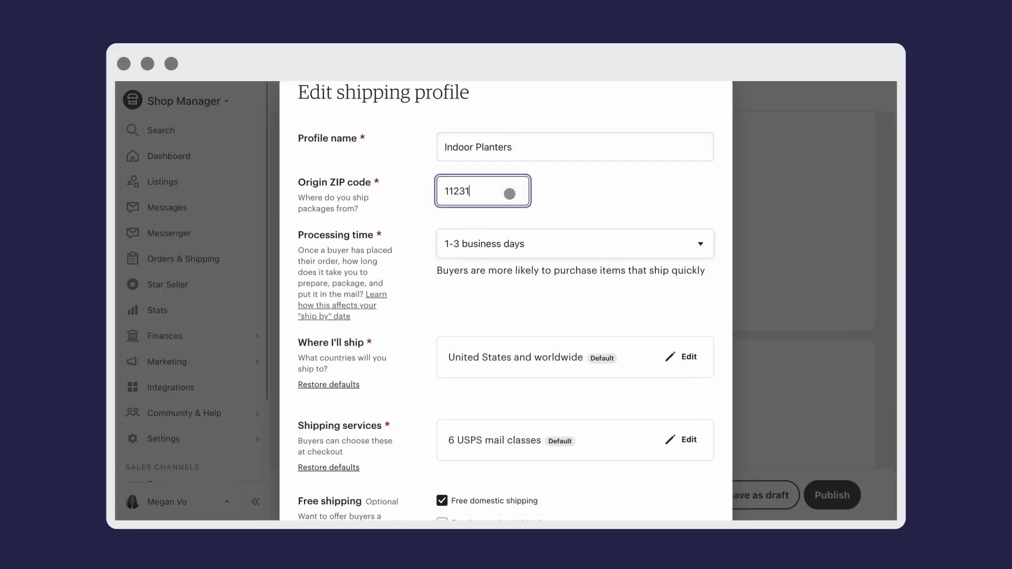
{"action": "left_click", "coordinate": [512, 247]}
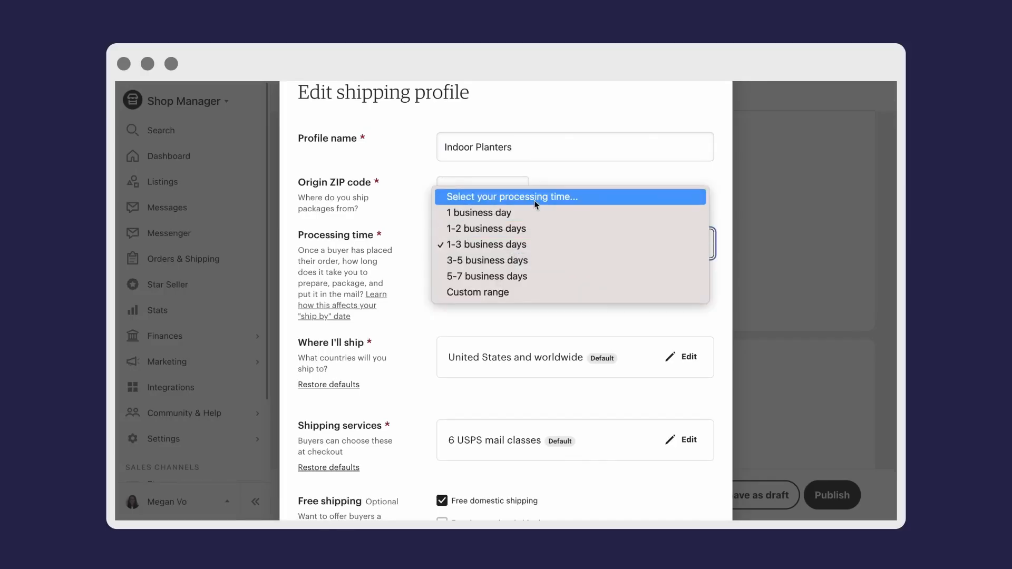
{"action": "left_click", "coordinate": [533, 247]}
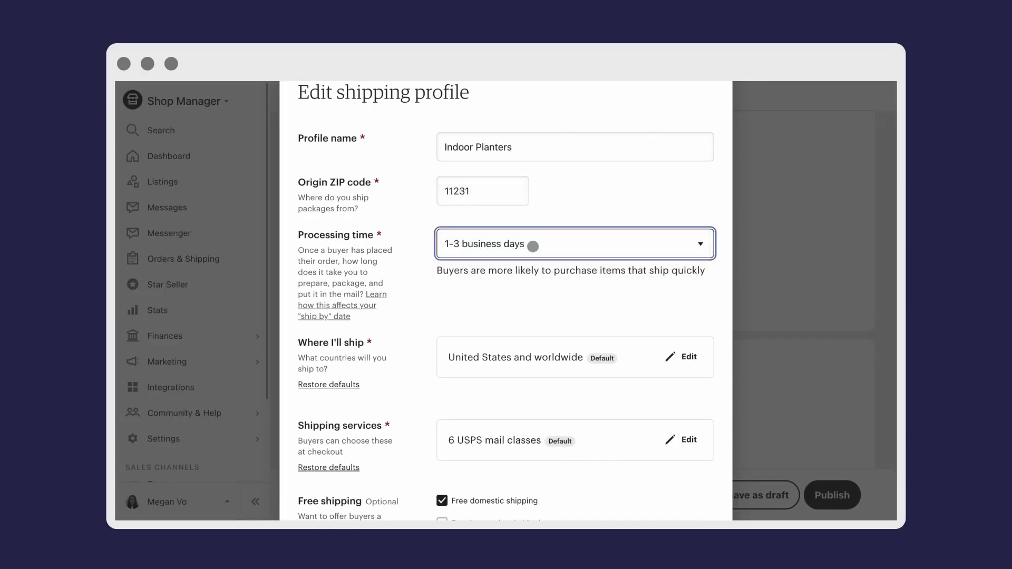
Step: Expand the list of shipping services in the Indoor Planters profile and look through the USPS options
{"action": "scroll", "coordinate": [539, 249], "scroll_direction": "down", "scroll_amount": 3}
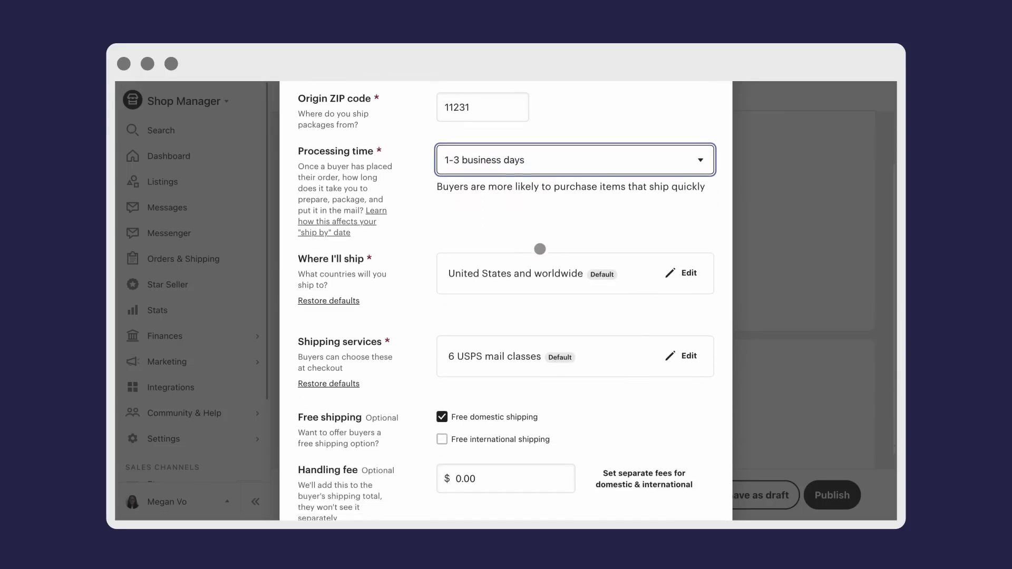
{"action": "scroll", "coordinate": [540, 248], "scroll_direction": "down", "scroll_amount": 3}
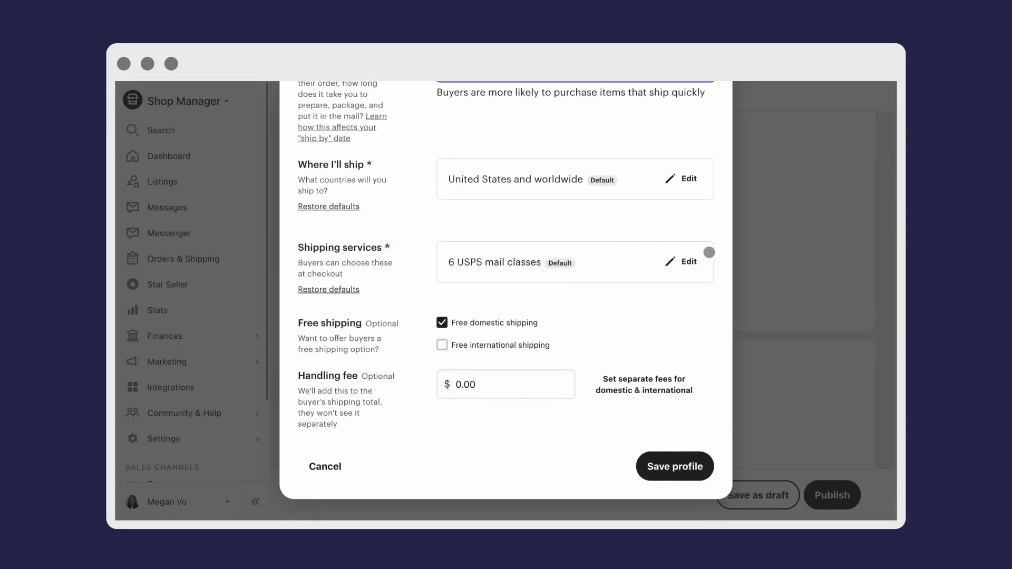
{"action": "left_click", "coordinate": [689, 263]}
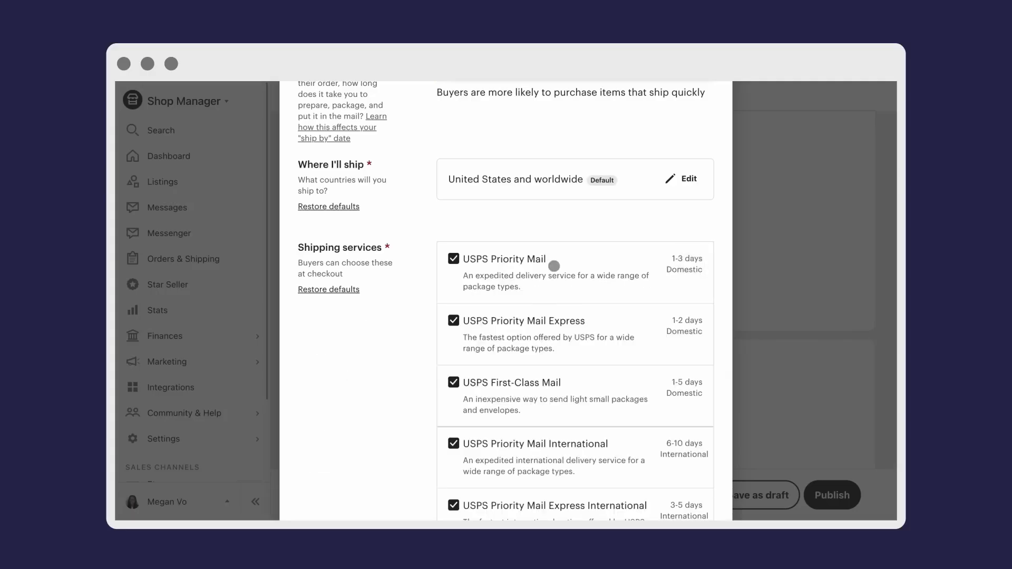
{"action": "scroll", "coordinate": [552, 263], "scroll_direction": "down", "scroll_amount": 5}
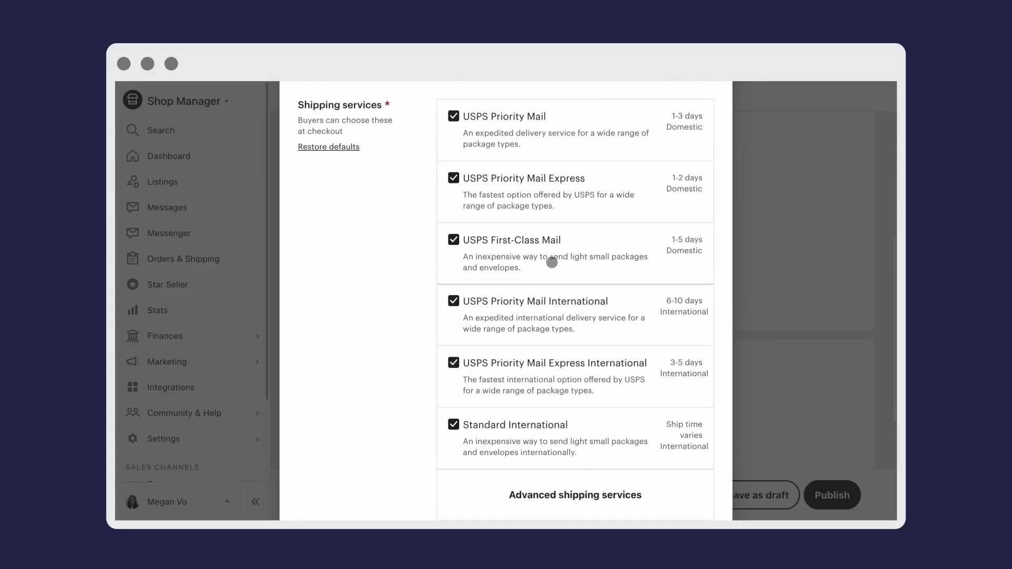
{"action": "scroll", "coordinate": [552, 263], "scroll_direction": "down", "scroll_amount": 1}
{"action": "scroll", "coordinate": [564, 263], "scroll_direction": "down", "scroll_amount": 4}
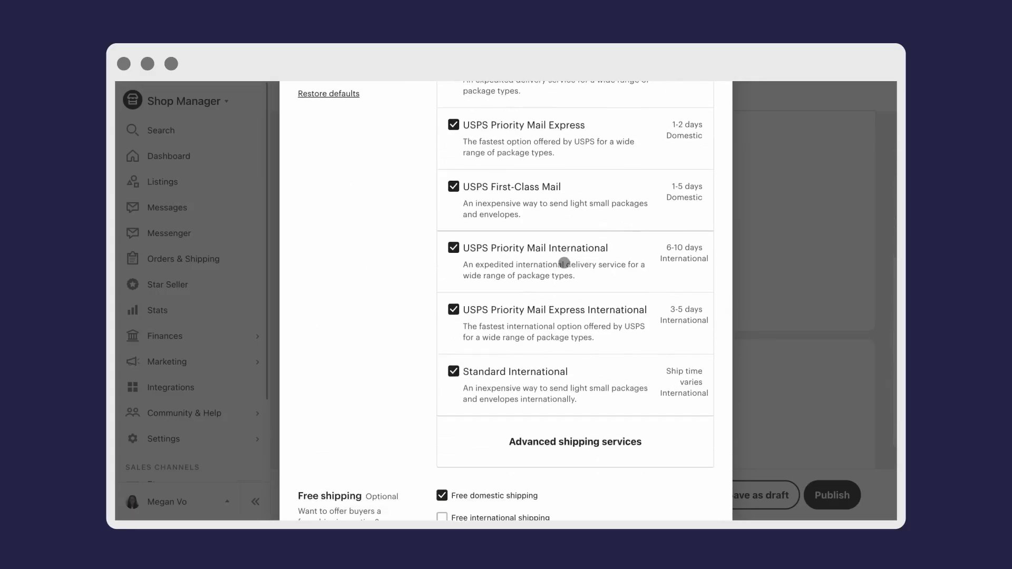
{"action": "scroll", "coordinate": [564, 263], "scroll_direction": "down", "scroll_amount": 4}
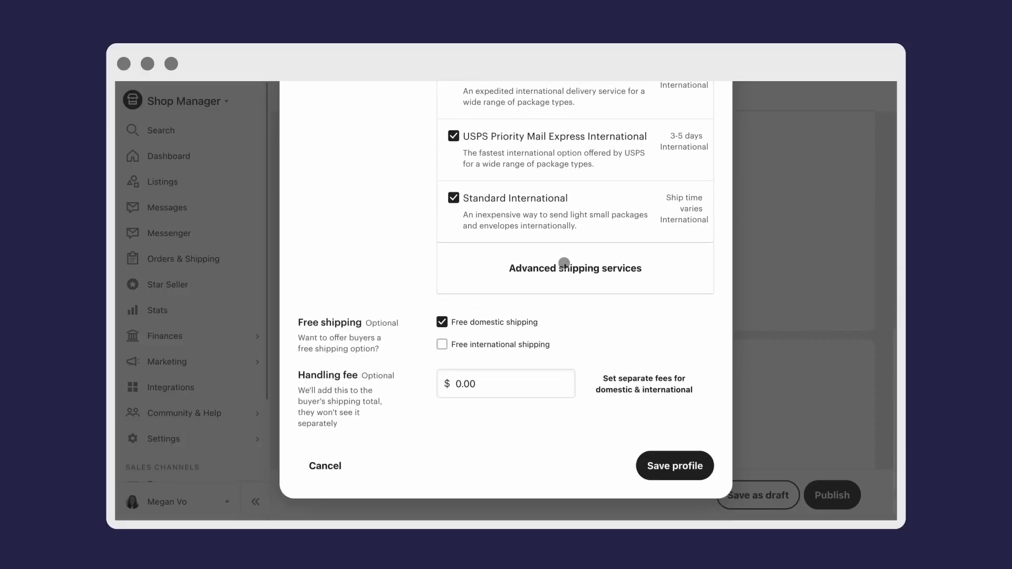
Step: Leave free domestic shipping switched on and save the edited Indoor Planters profile
{"action": "left_click", "coordinate": [497, 323]}
{"action": "left_click", "coordinate": [497, 322]}
{"action": "left_click", "coordinate": [663, 466]}
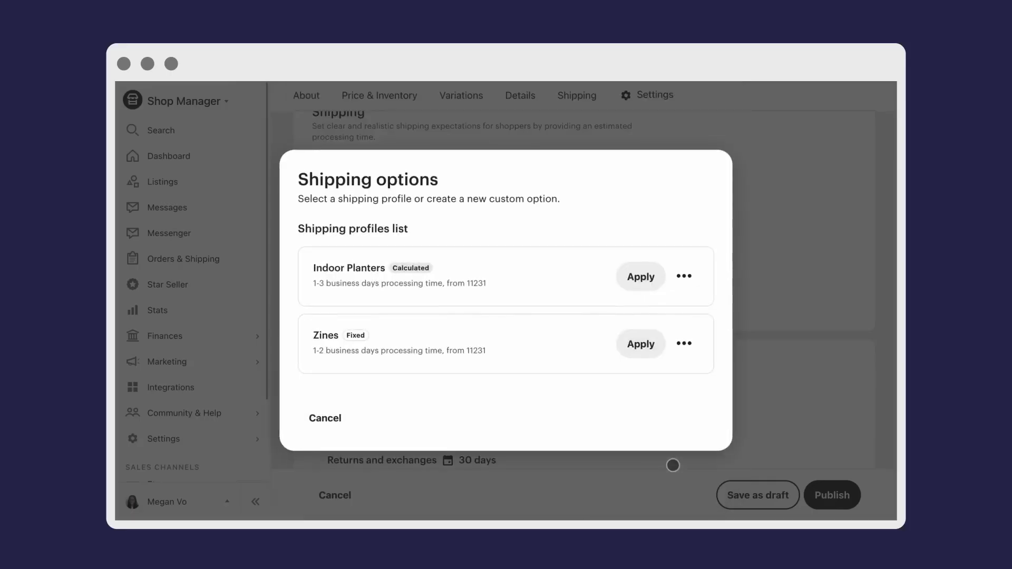
Step: Apply the saved Indoor Planters profile to the listing and enter an item weight of 3 lb
{"action": "left_click", "coordinate": [632, 281]}
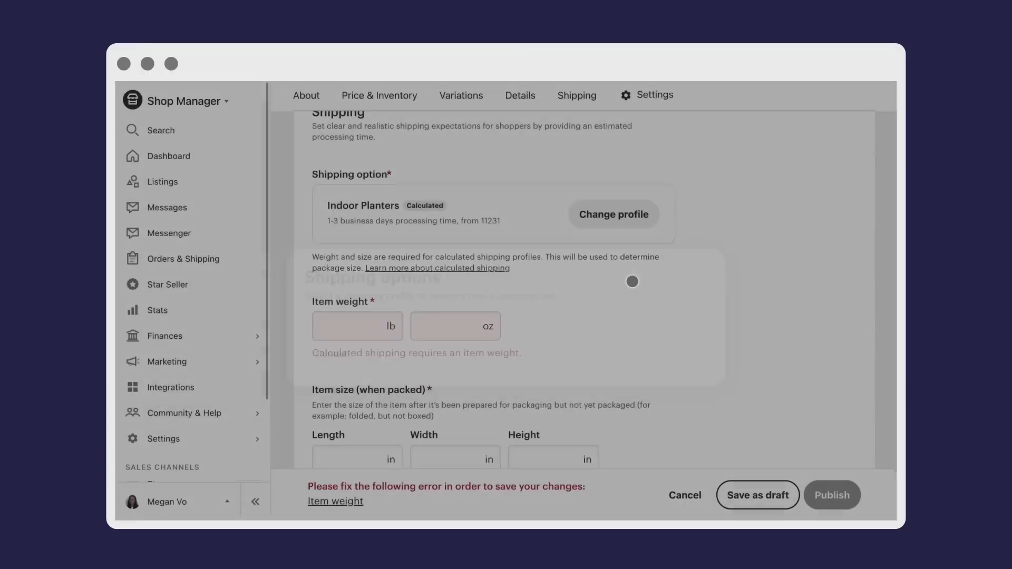
{"action": "left_click", "coordinate": [369, 328]}
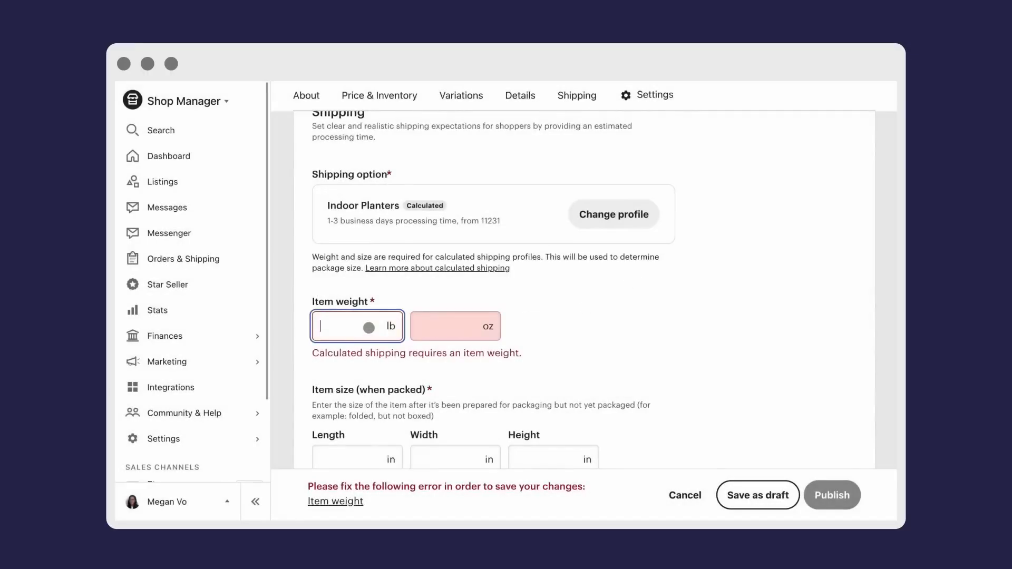
{"action": "type", "text": "3"}
{"action": "scroll", "coordinate": [377, 318], "scroll_direction": "down", "scroll_amount": 1}
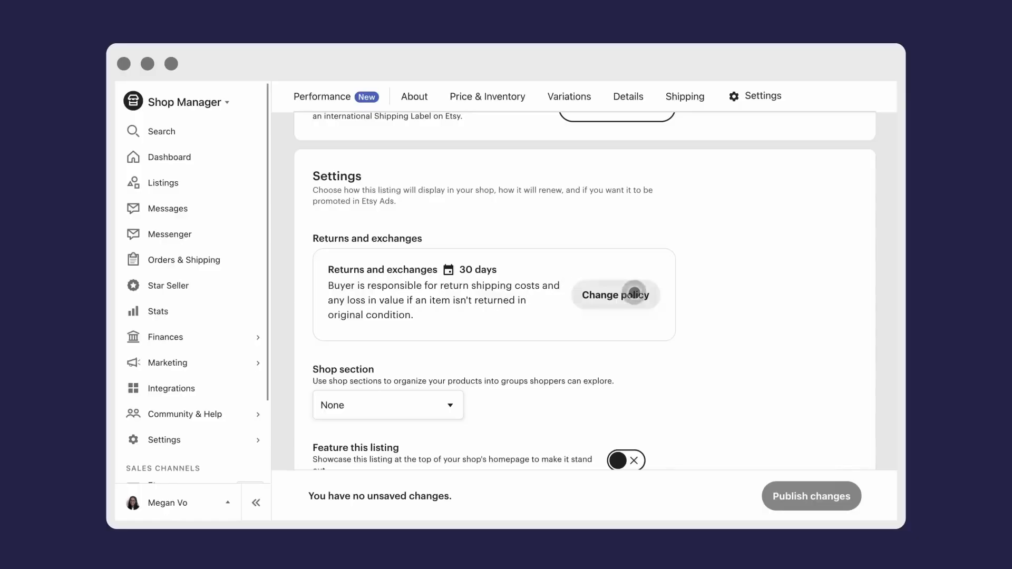
Step: Create and apply a policy for the listing that accepts returns and exchanges within 30 days of delivery
{"action": "left_click", "coordinate": [634, 293]}
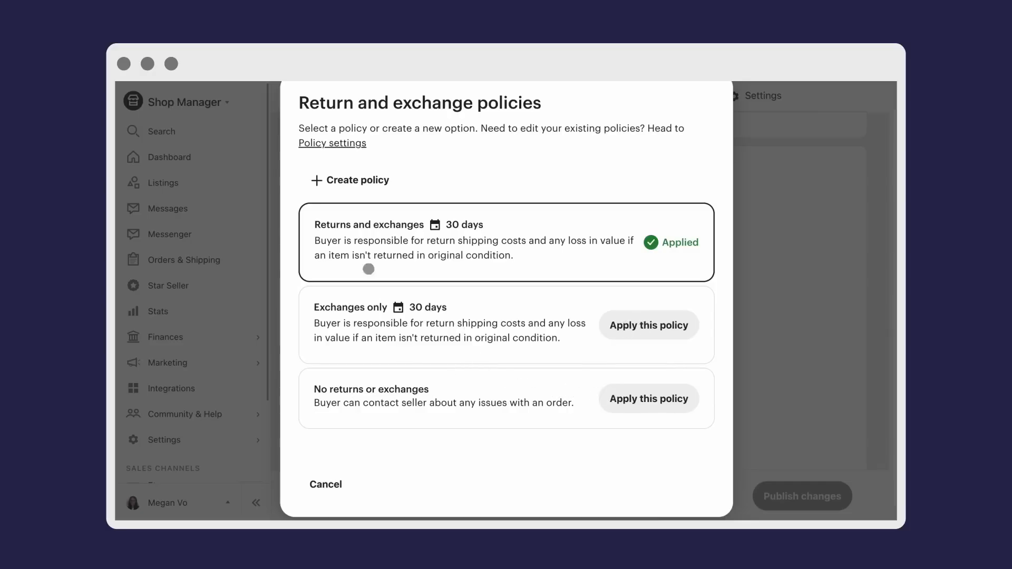
{"action": "left_click", "coordinate": [367, 181]}
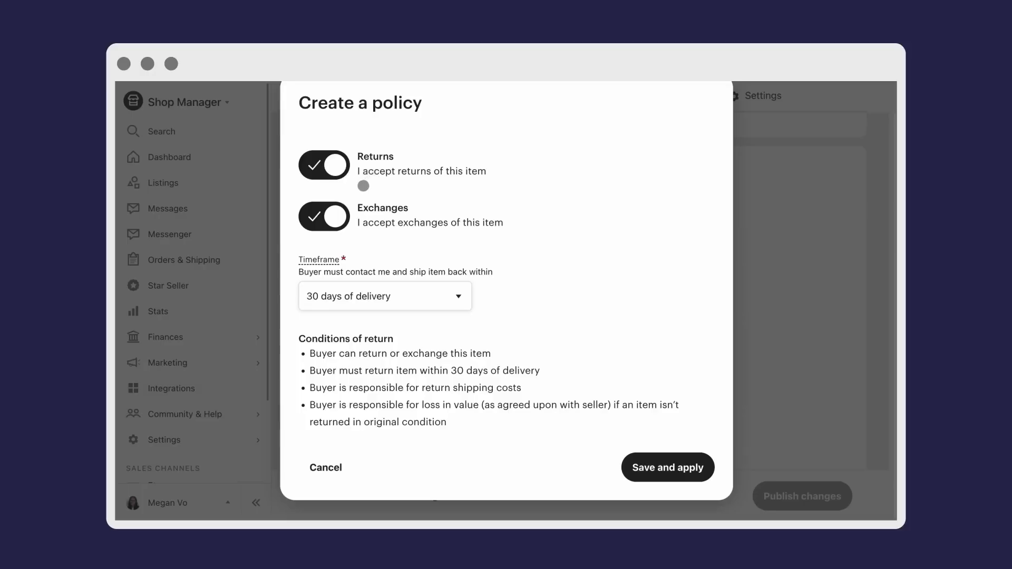
{"action": "left_click", "coordinate": [447, 297]}
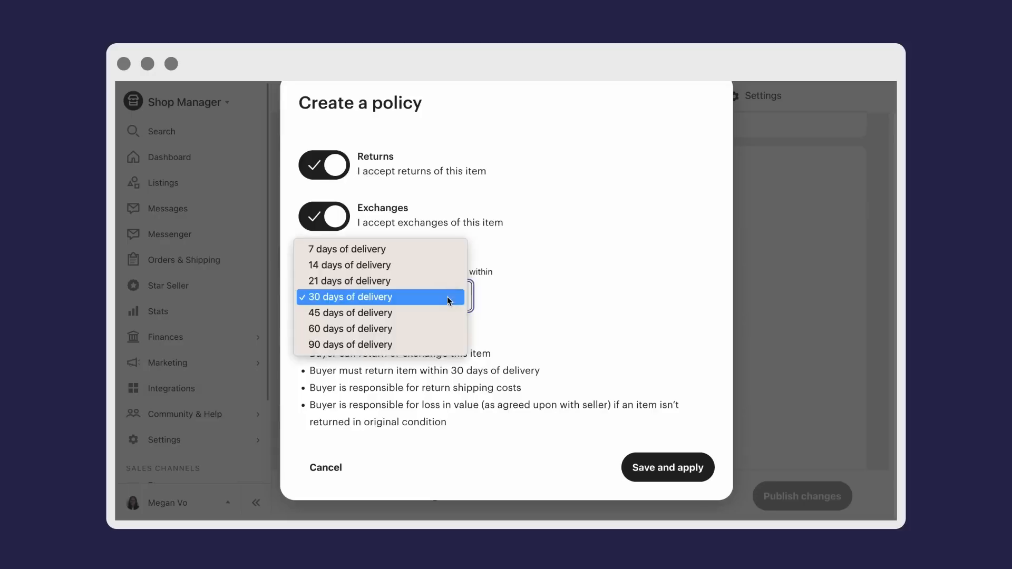
{"action": "left_click", "coordinate": [447, 297]}
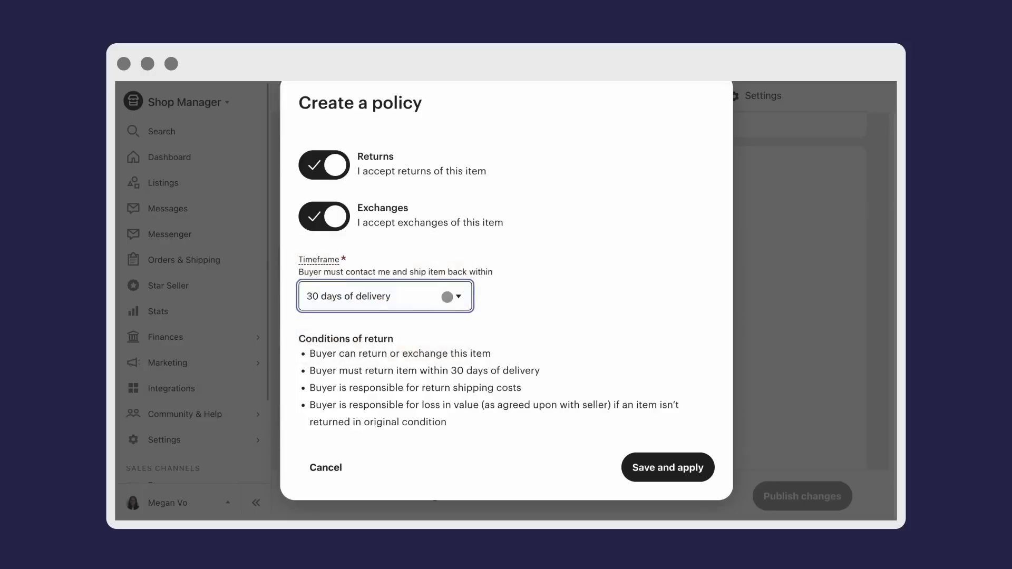
{"action": "left_click", "coordinate": [639, 468]}
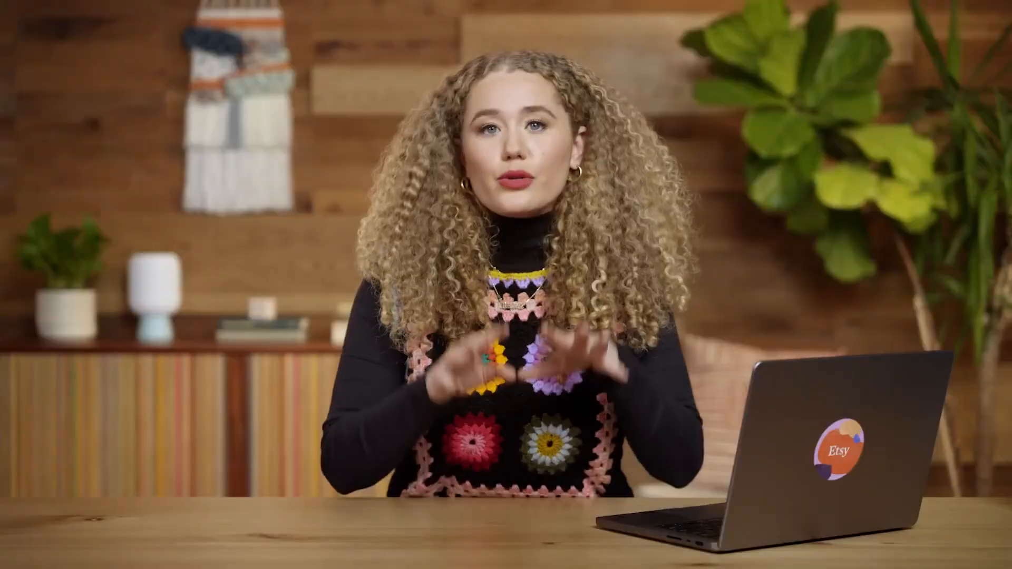